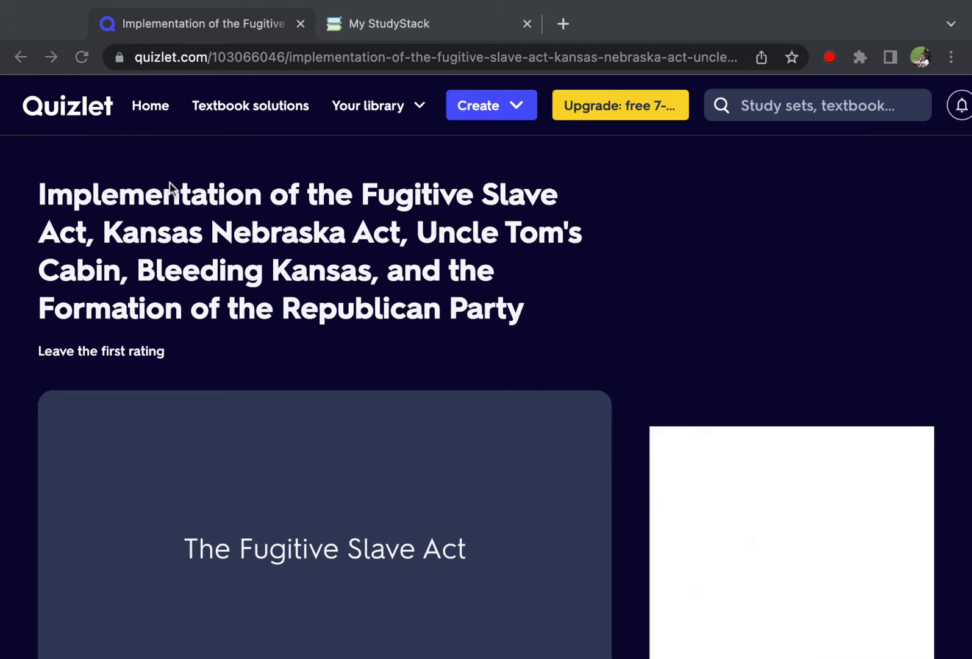
Step: Open the export settings for the Quizlet flashcard set
{"action": "scroll", "coordinate": [300, 311], "scroll_direction": "down", "scroll_amount": 5}
{"action": "scroll", "coordinate": [300, 314], "scroll_direction": "down", "scroll_amount": 3}
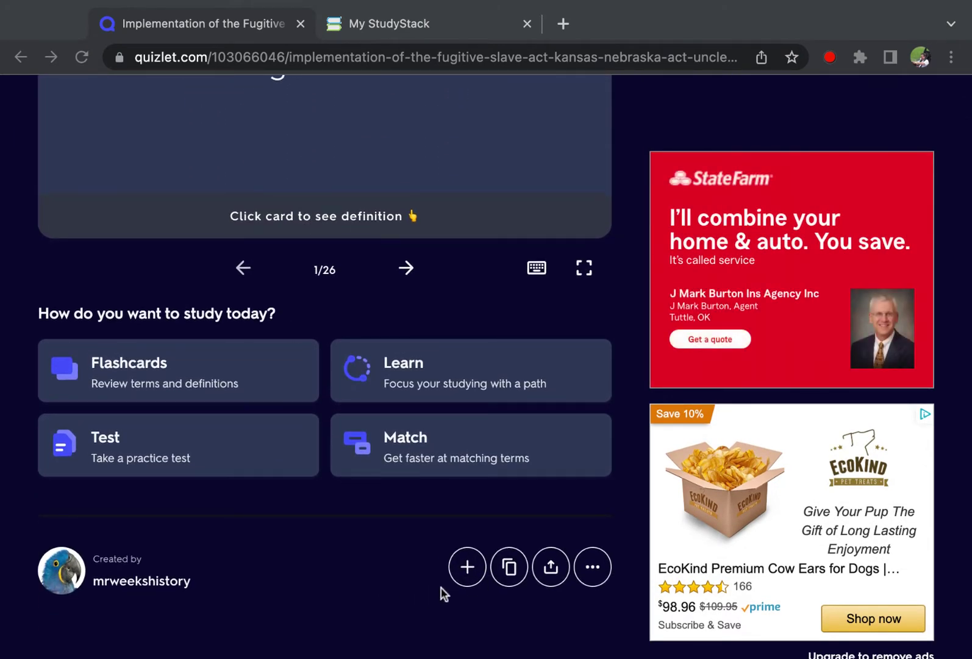
{"action": "left_click", "coordinate": [595, 579]}
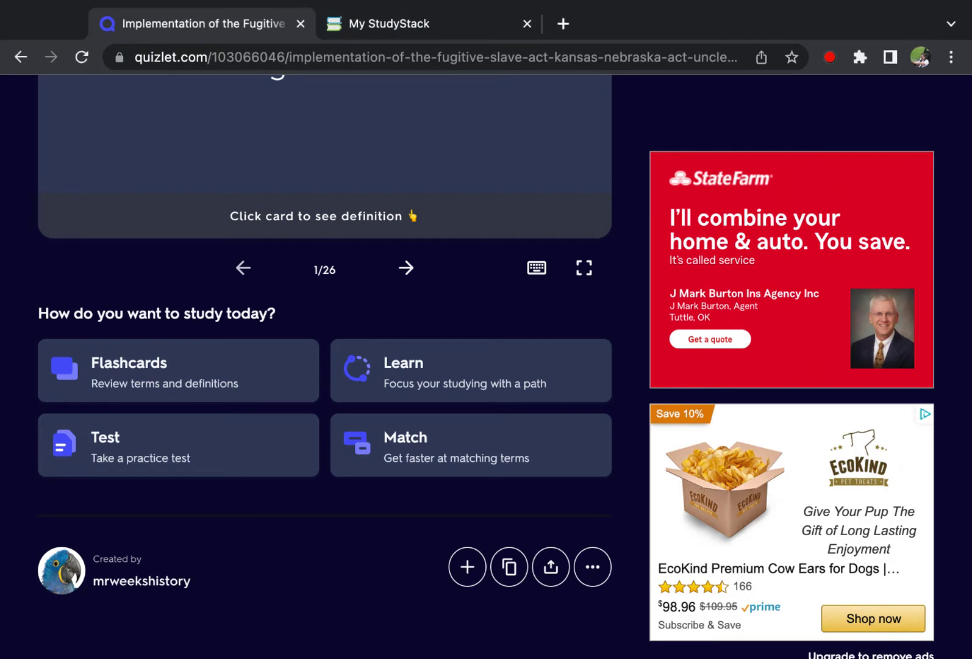
{"action": "left_click", "coordinate": [593, 568]}
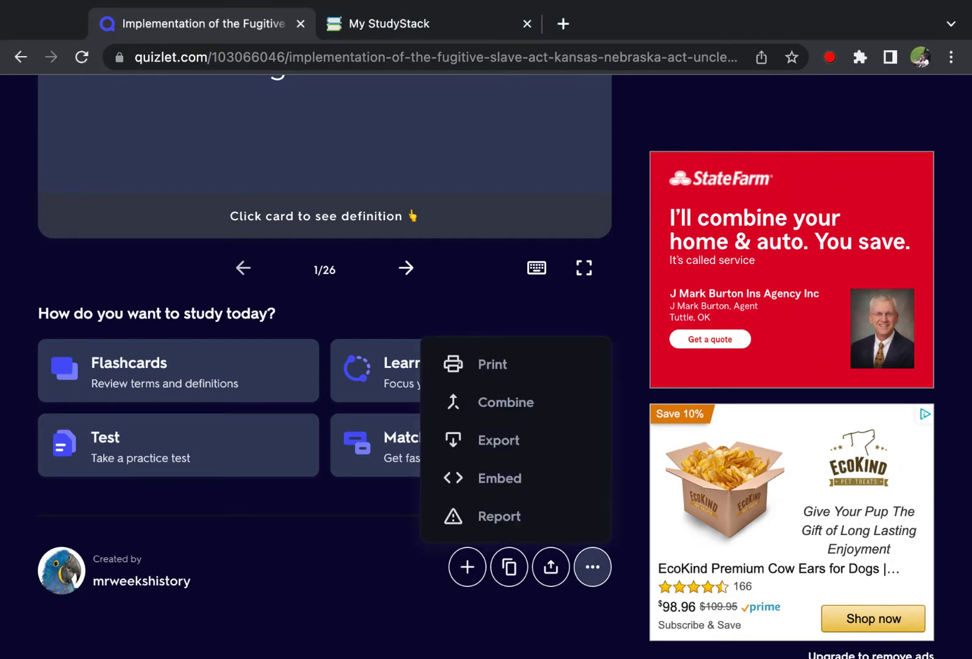
{"action": "left_click", "coordinate": [499, 442]}
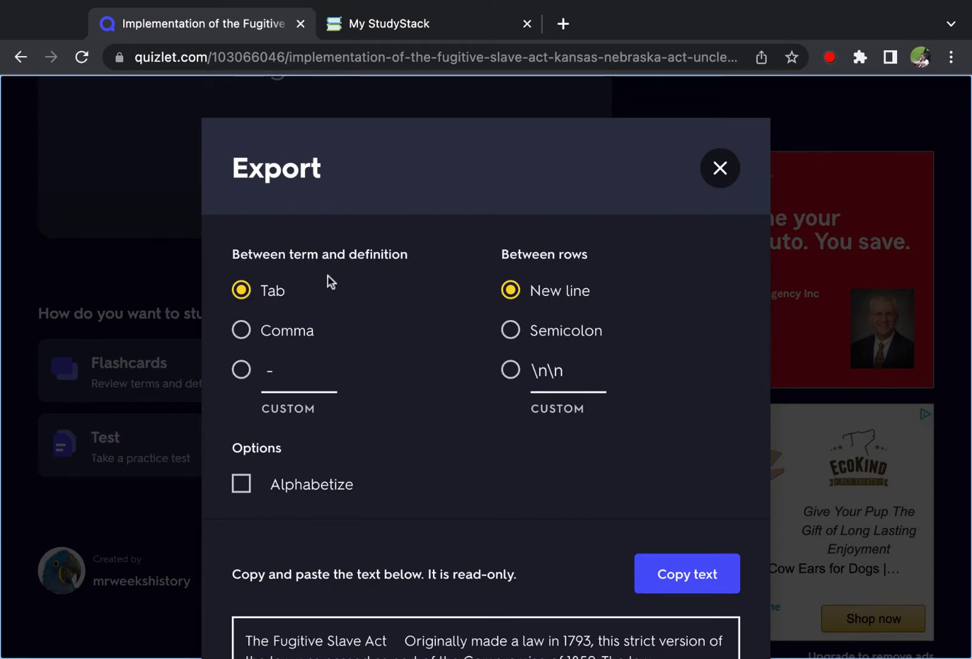
Step: Use a custom $$$ term–definition separator and copy the exported text
{"action": "left_click", "coordinate": [243, 373]}
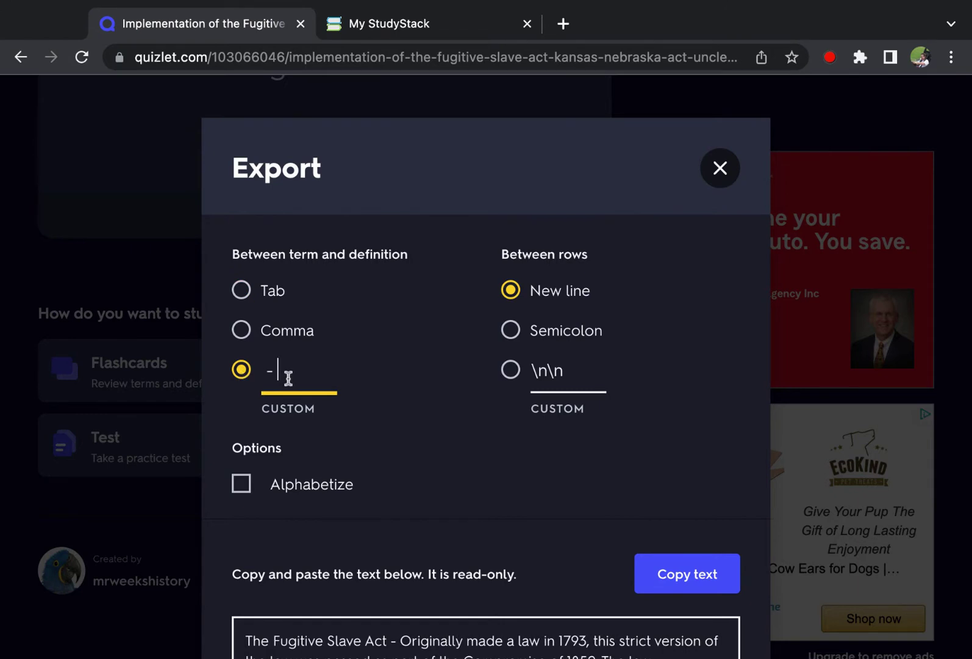
{"action": "key", "text": "BackSpace"}
{"action": "key", "text": "BackSpace"}
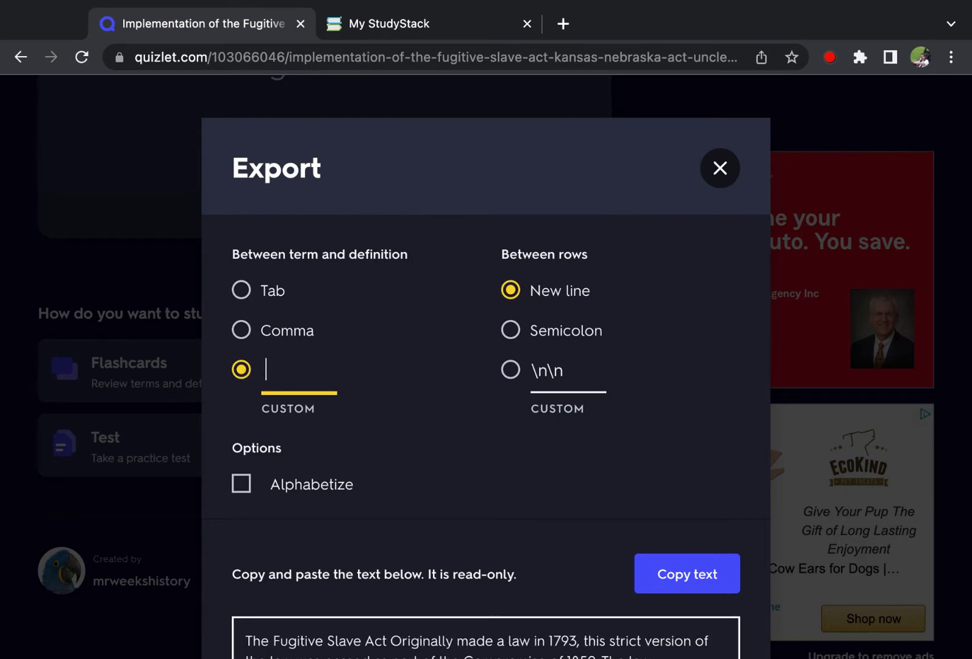
{"action": "key", "text": "BackSpace"}
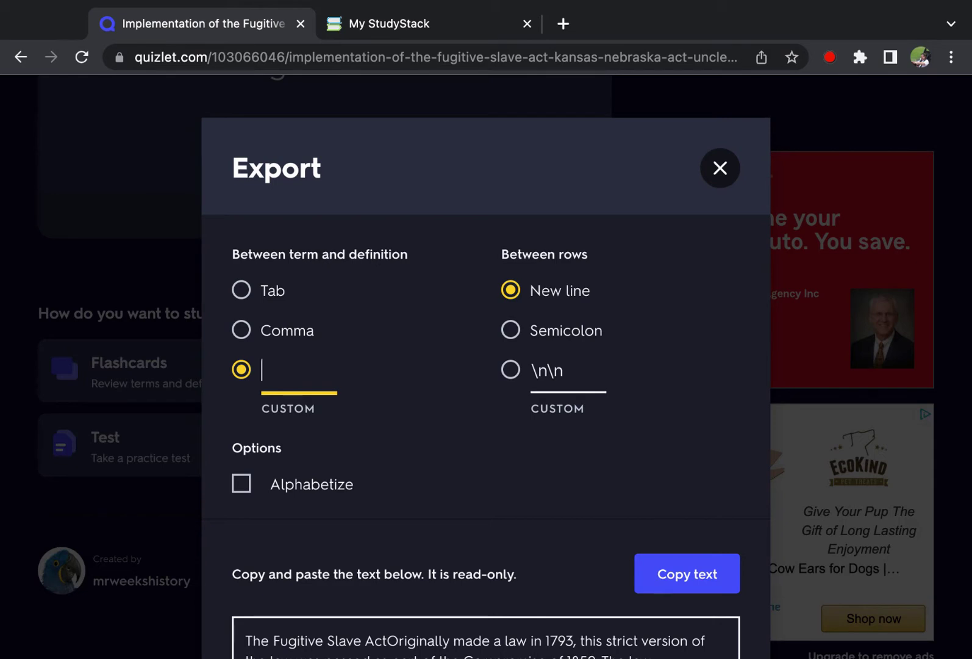
{"action": "type", "text": "$$$"}
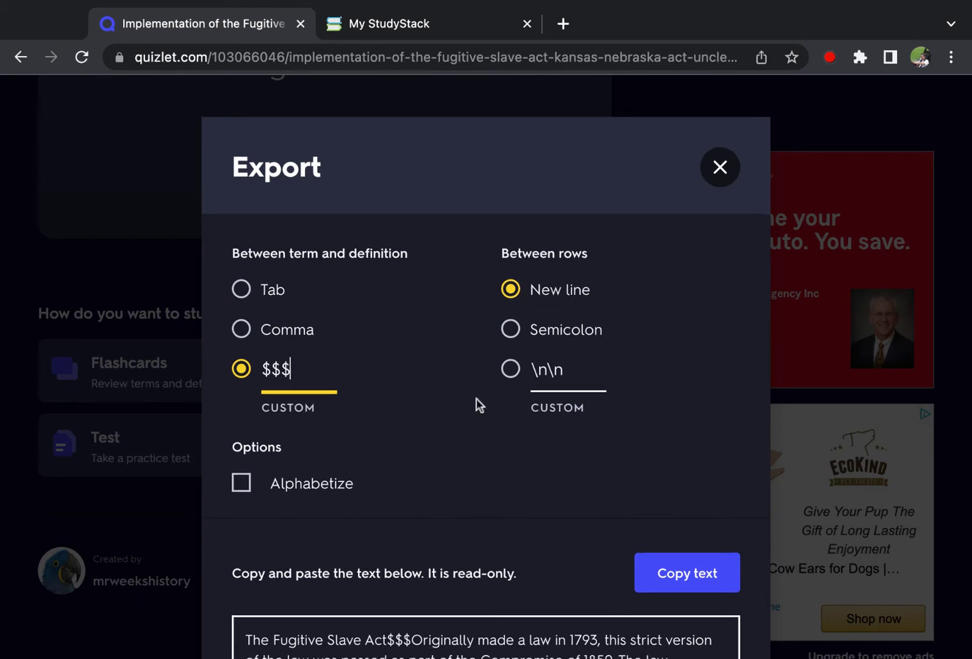
{"action": "scroll", "coordinate": [477, 398], "scroll_direction": "down", "scroll_amount": 5}
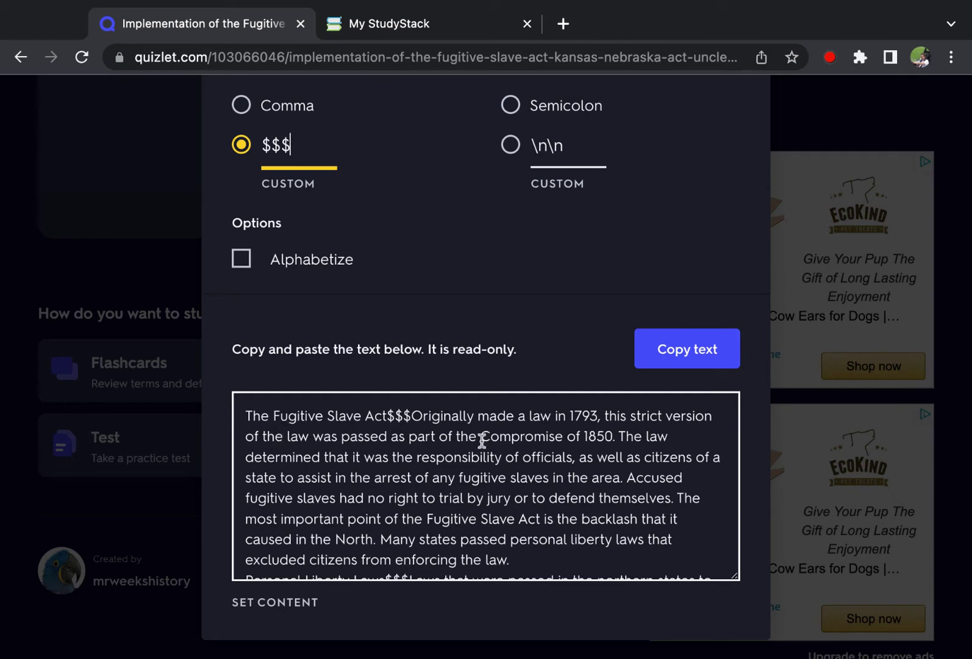
{"action": "left_click", "coordinate": [696, 355]}
{"action": "left_click", "coordinate": [697, 356]}
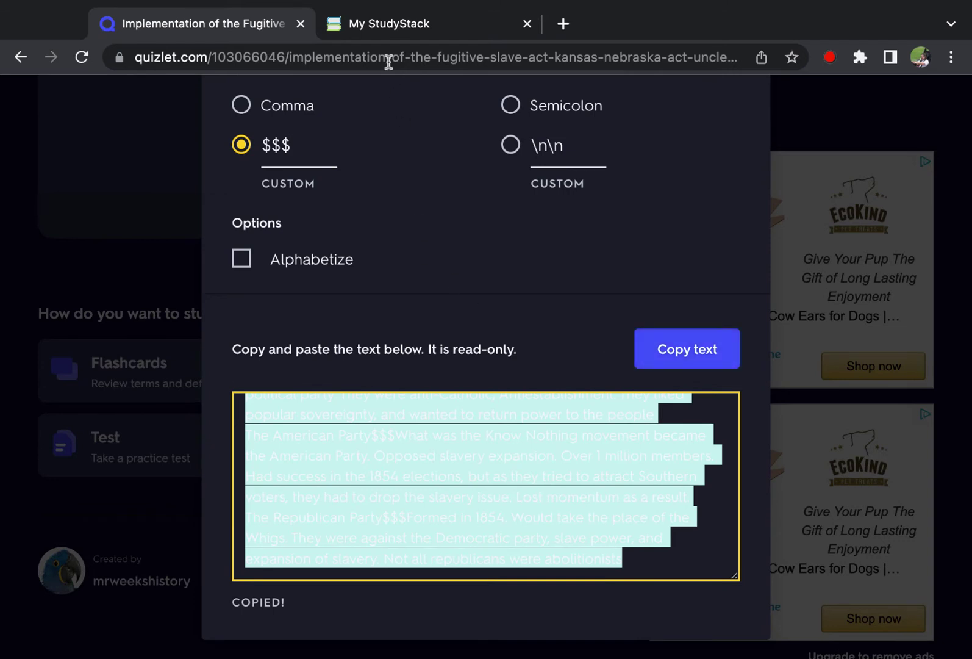
Step: Create a StudyStack stack with Stack Name 'Set from quizlet' and save its settings
{"action": "left_click", "coordinate": [397, 25]}
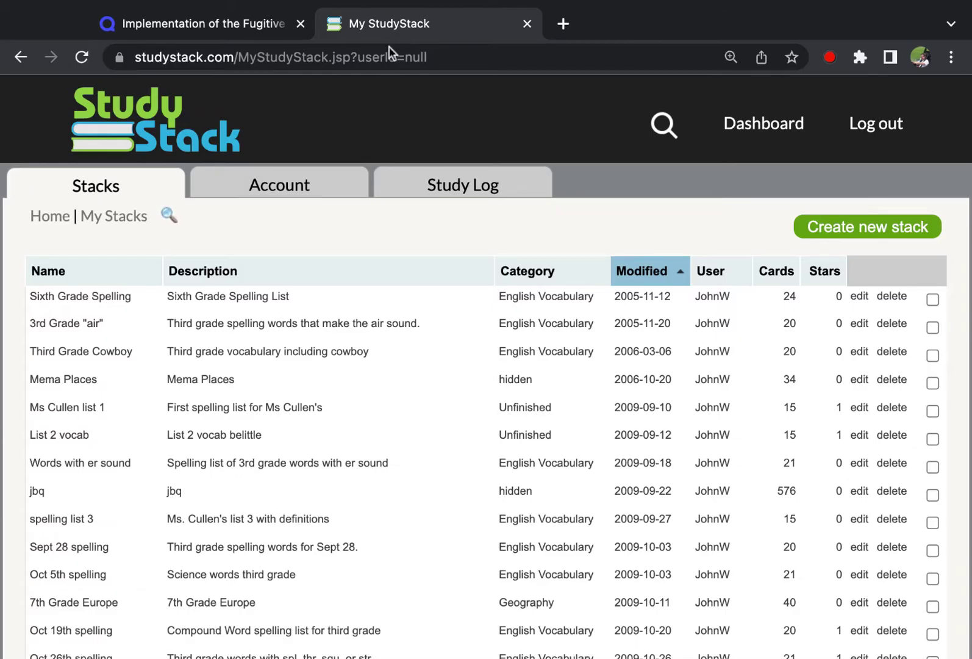
{"action": "left_click", "coordinate": [884, 234]}
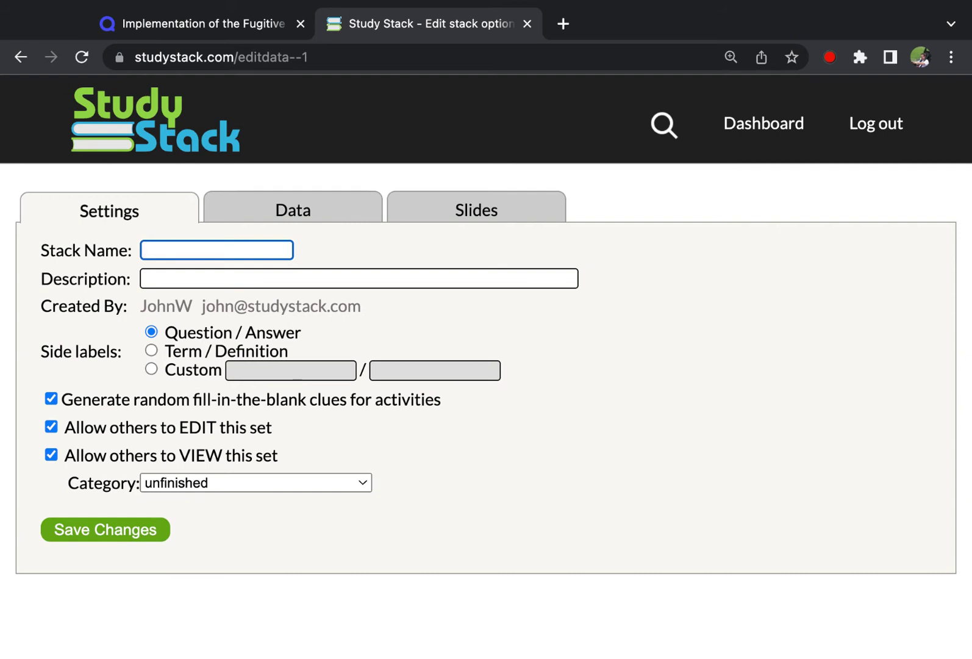
{"action": "type", "text": "Set from quizlet"}
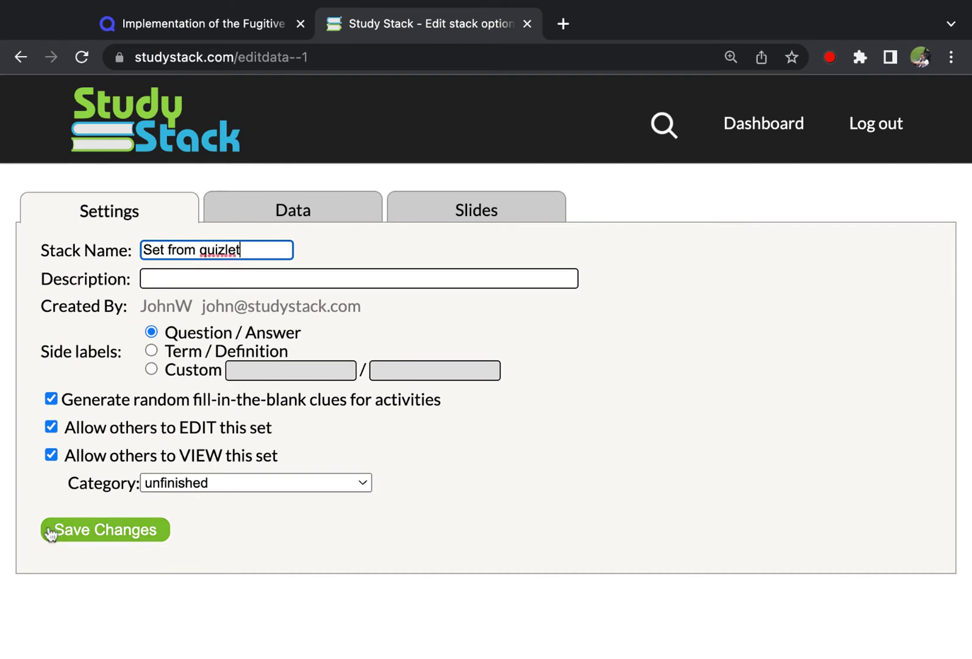
{"action": "left_click", "coordinate": [89, 536]}
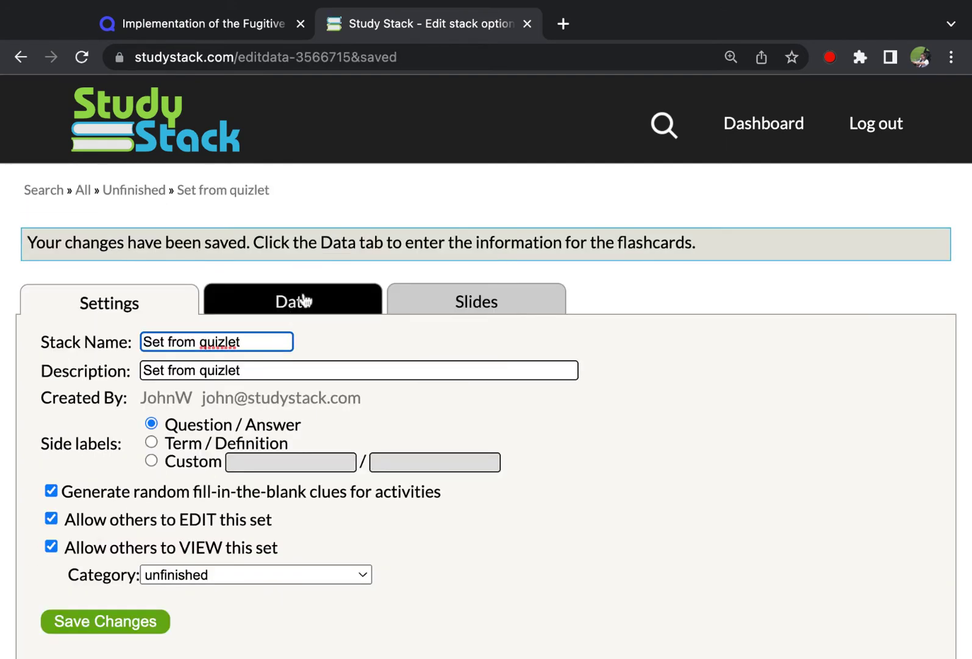
Step: Paste the exported Quizlet cards into the stack's import-as-text box
{"action": "left_click", "coordinate": [305, 301]}
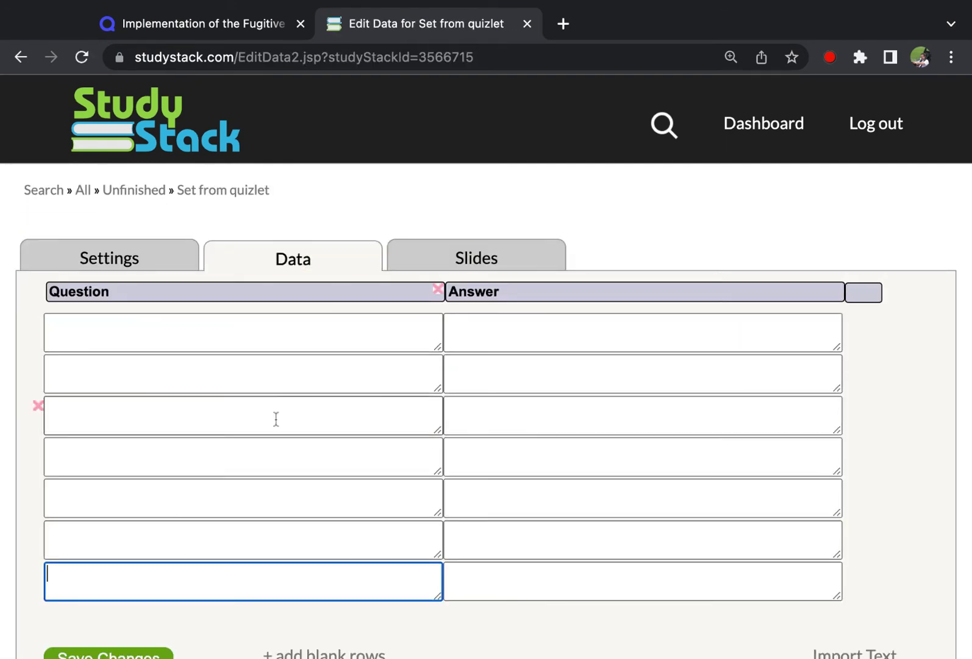
{"action": "scroll", "coordinate": [274, 418], "scroll_direction": "down", "scroll_amount": 5}
{"action": "scroll", "coordinate": [275, 418], "scroll_direction": "down", "scroll_amount": 1}
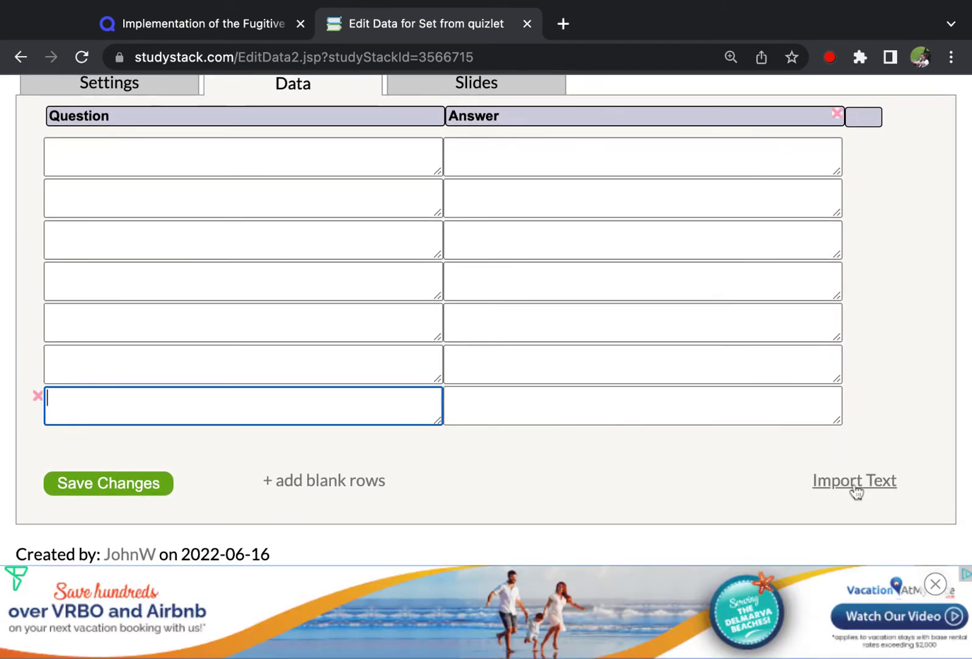
{"action": "left_click", "coordinate": [855, 487]}
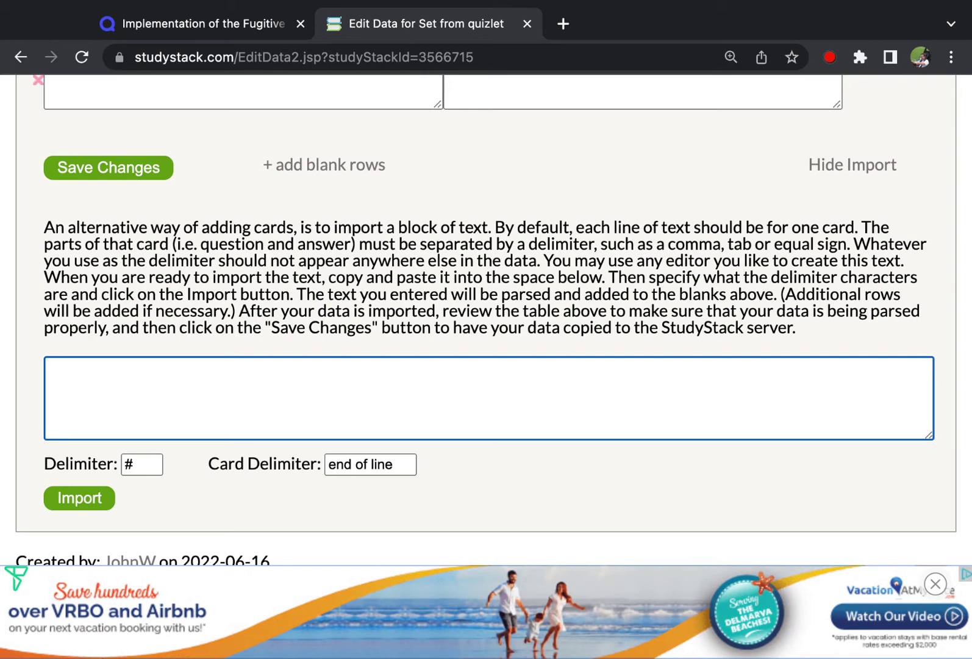
{"action": "key", "text": "super+v"}
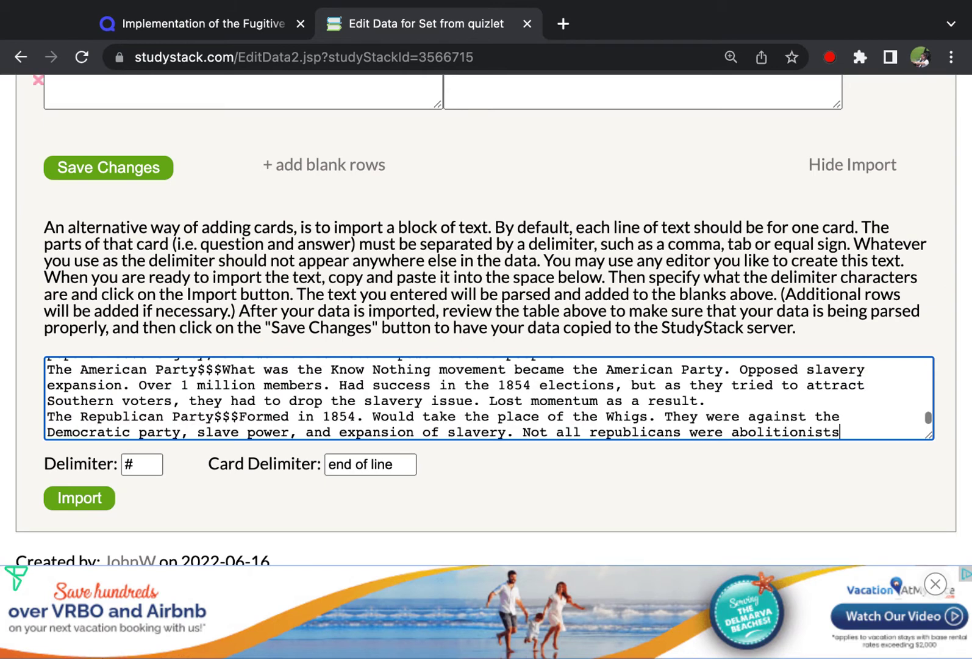
Step: Change the delimiter from # to $$$ and parse the text into question/answer rows
{"action": "scroll", "coordinate": [129, 382], "scroll_direction": "up", "scroll_amount": 10}
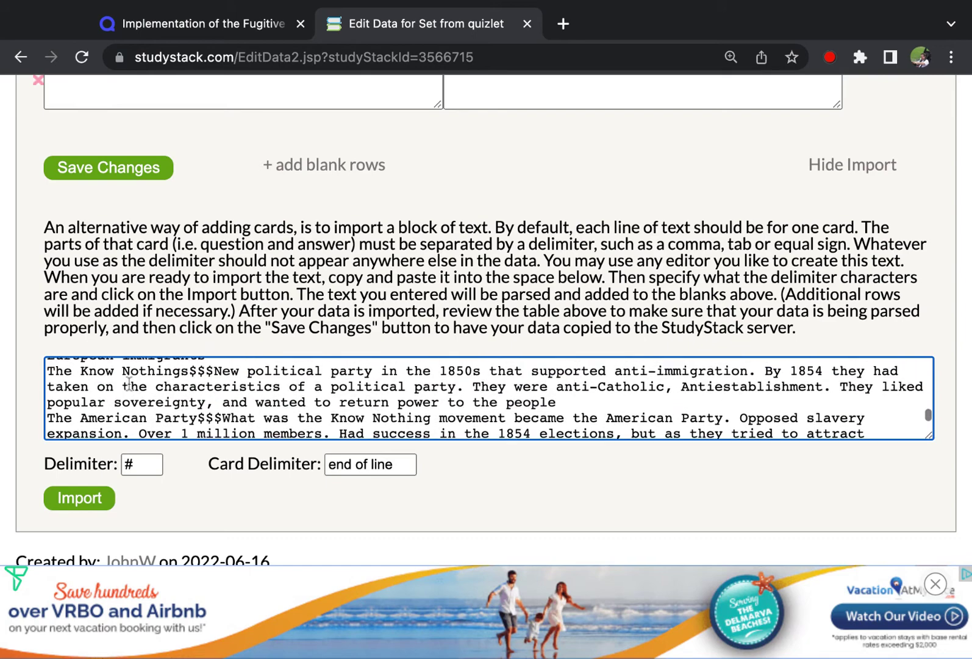
{"action": "scroll", "coordinate": [129, 383], "scroll_direction": "up", "scroll_amount": 10}
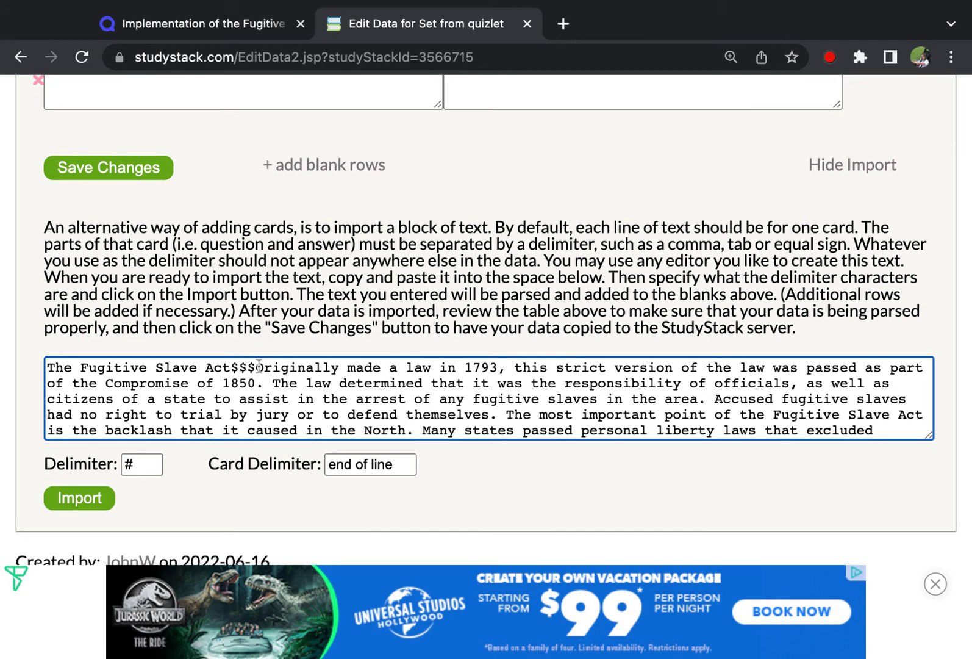
{"action": "left_click", "coordinate": [145, 466]}
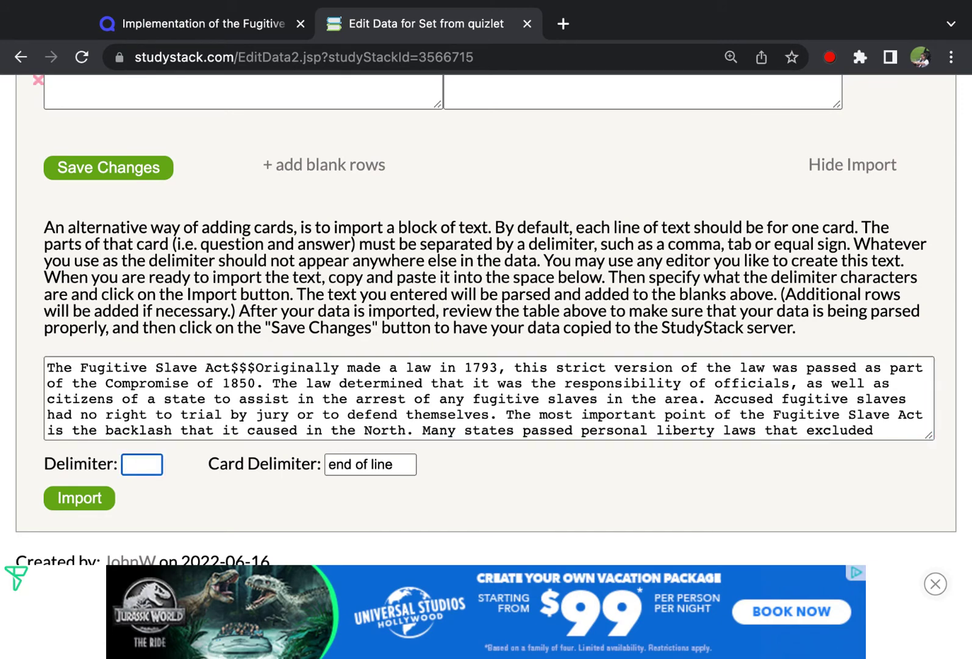
{"action": "type", "text": "$$$"}
{"action": "scroll", "coordinate": [437, 406], "scroll_direction": "down", "scroll_amount": 3}
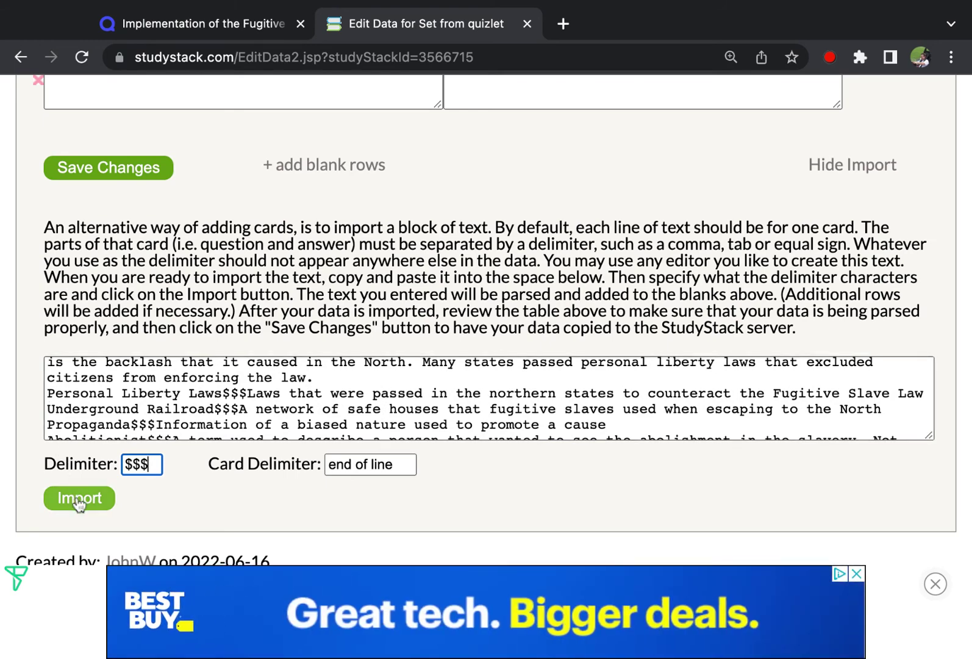
{"action": "left_click", "coordinate": [79, 501]}
Step: Check the parsed question and answer rows in the Data table, then save the cards
{"action": "scroll", "coordinate": [250, 286], "scroll_direction": "up", "scroll_amount": 2}
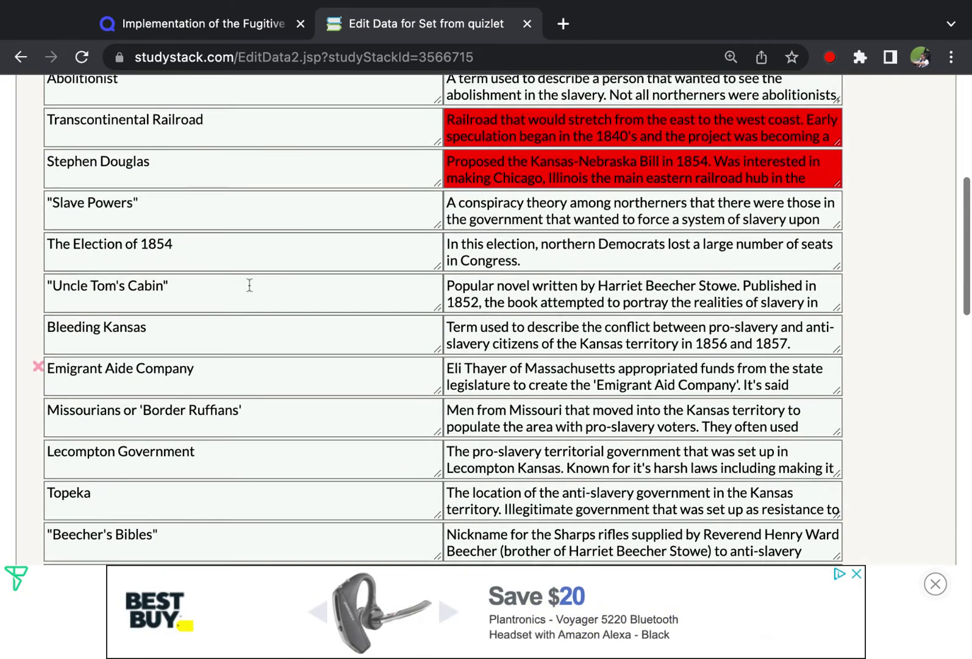
{"action": "scroll", "coordinate": [250, 286], "scroll_direction": "up", "scroll_amount": 6}
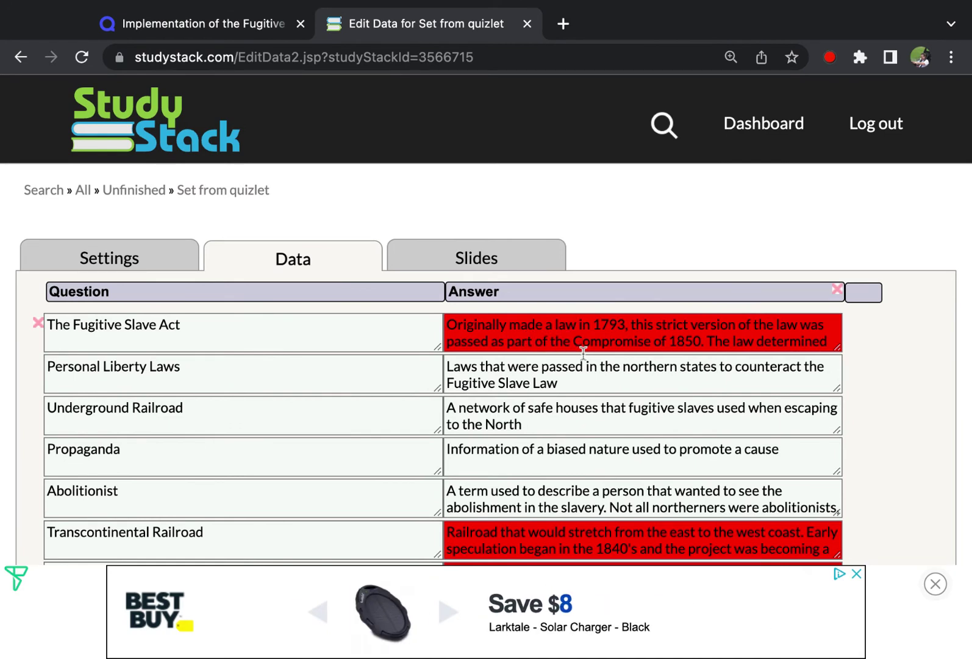
{"action": "scroll", "coordinate": [596, 340], "scroll_direction": "down", "scroll_amount": 1}
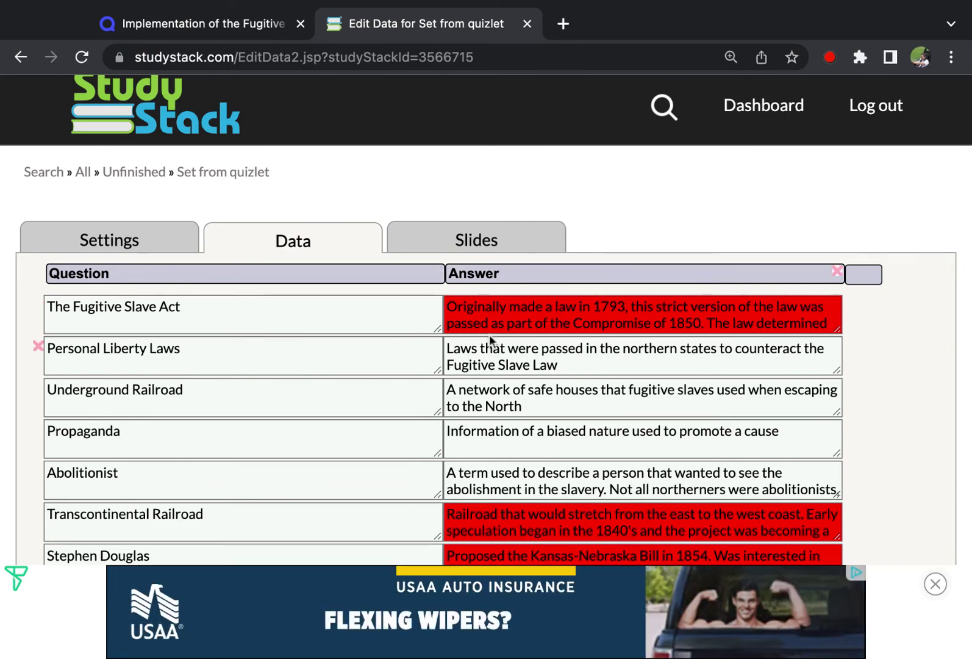
{"action": "scroll", "coordinate": [466, 432], "scroll_direction": "down", "scroll_amount": 8}
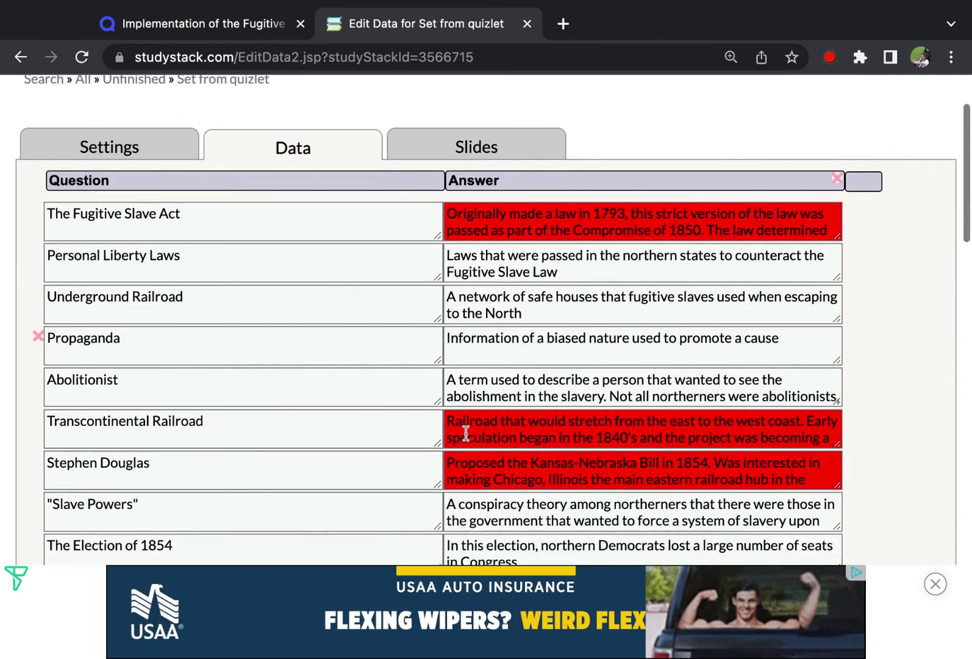
{"action": "scroll", "coordinate": [486, 305], "scroll_direction": "down", "scroll_amount": 15}
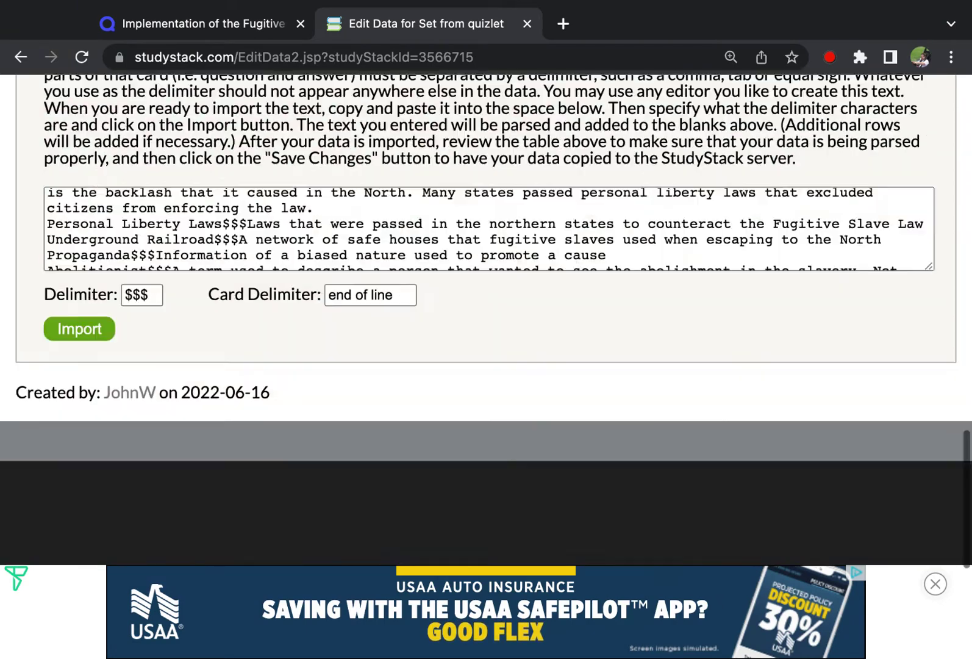
{"action": "scroll", "coordinate": [486, 306], "scroll_direction": "up", "scroll_amount": 5}
{"action": "scroll", "coordinate": [153, 251], "scroll_direction": "up", "scroll_amount": 5}
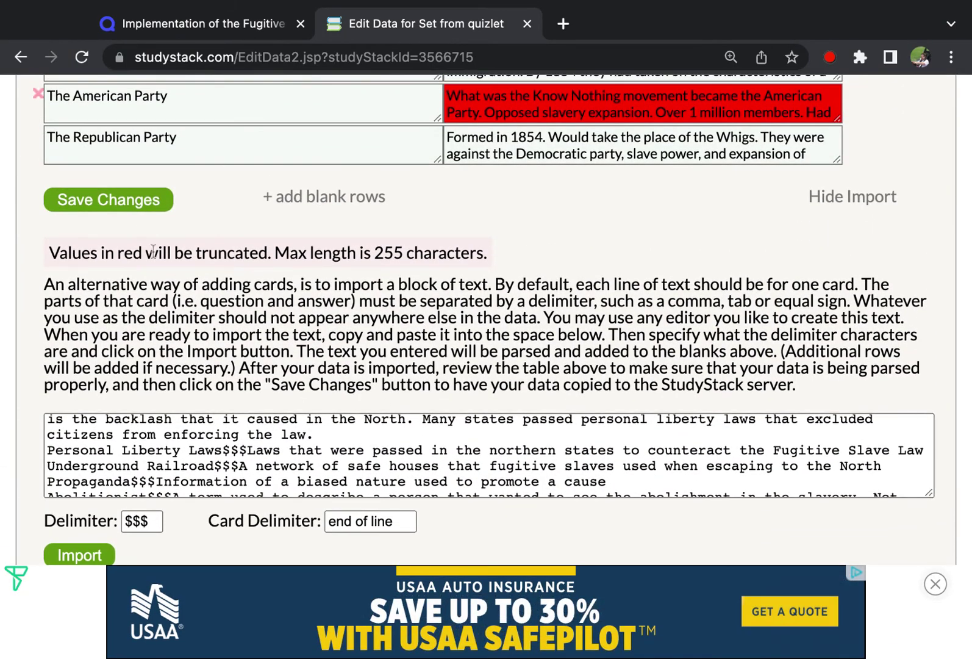
{"action": "left_click", "coordinate": [110, 202]}
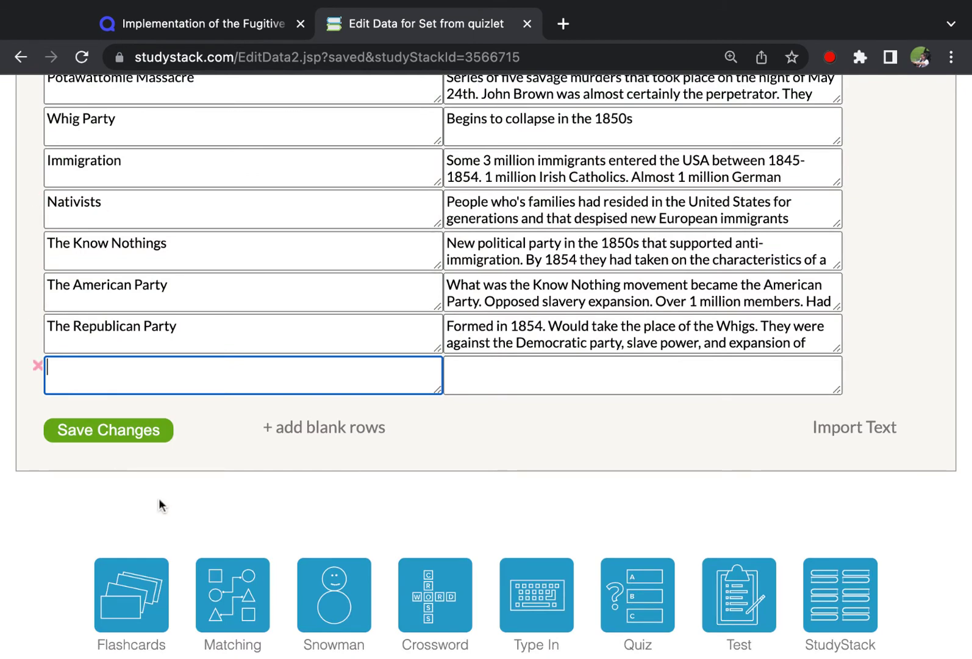
Step: Try 'Set from quizlet' as flashcards, flipping a card, then as Matching and Snowman
{"action": "left_click", "coordinate": [147, 601]}
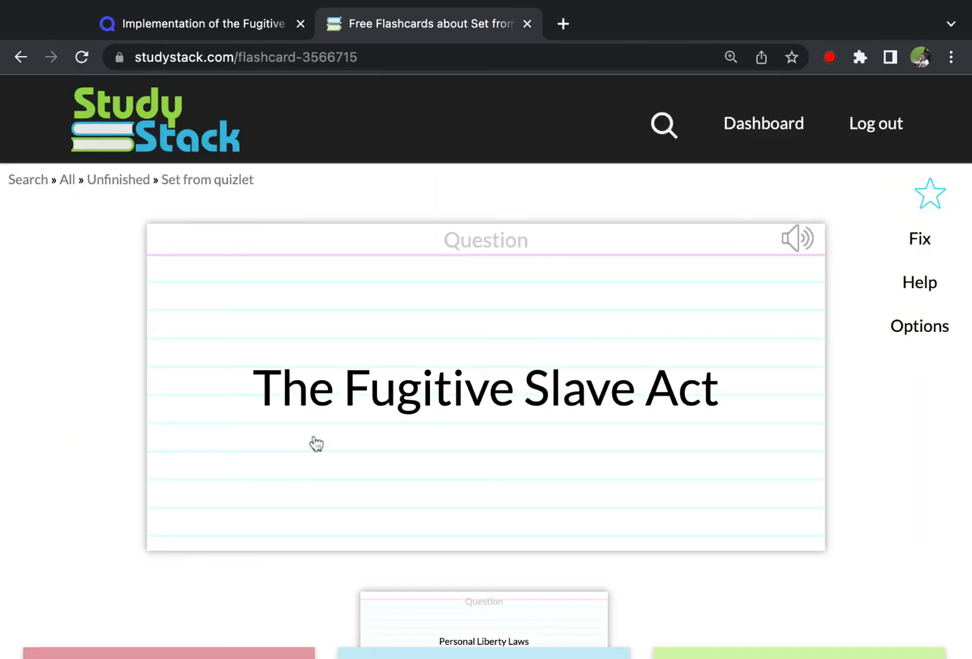
{"action": "left_click", "coordinate": [314, 442]}
{"action": "left_click", "coordinate": [316, 444]}
{"action": "scroll", "coordinate": [311, 443], "scroll_direction": "down", "scroll_amount": 6}
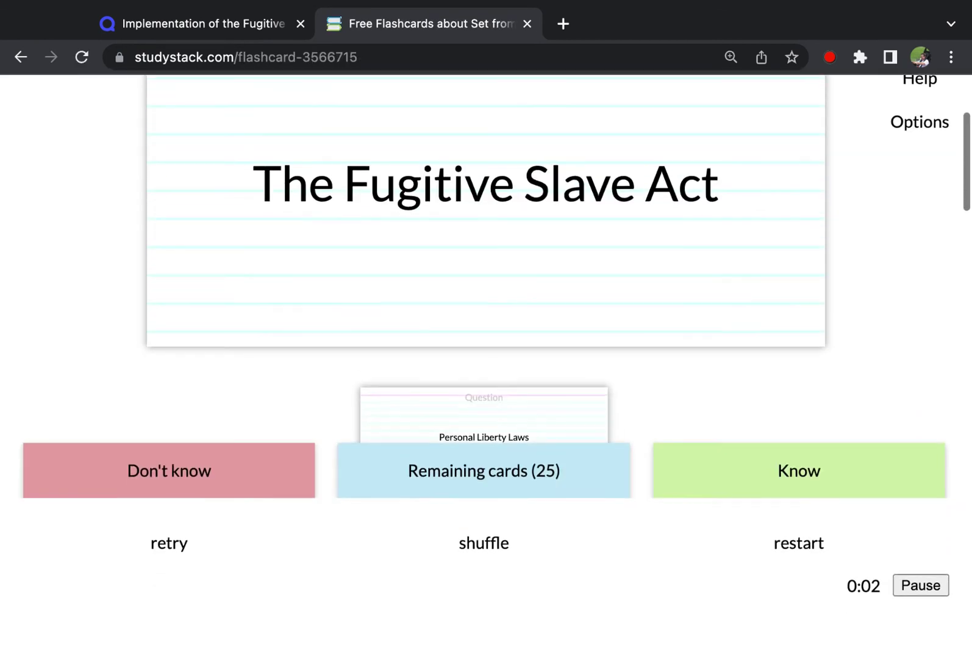
{"action": "left_click", "coordinate": [254, 544]}
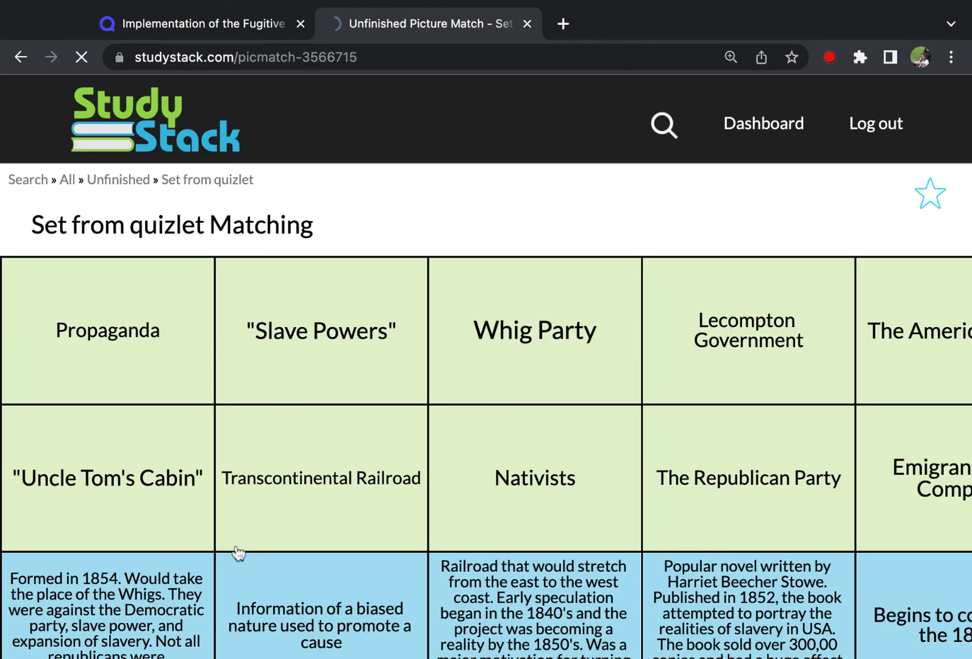
{"action": "scroll", "coordinate": [274, 479], "scroll_direction": "down", "scroll_amount": 9}
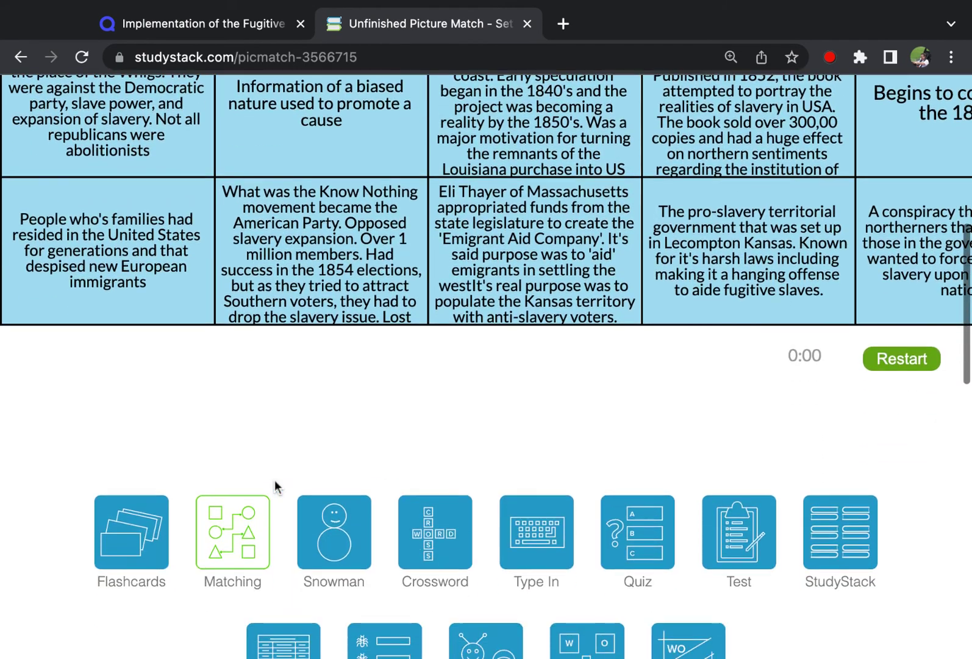
{"action": "left_click", "coordinate": [343, 534]}
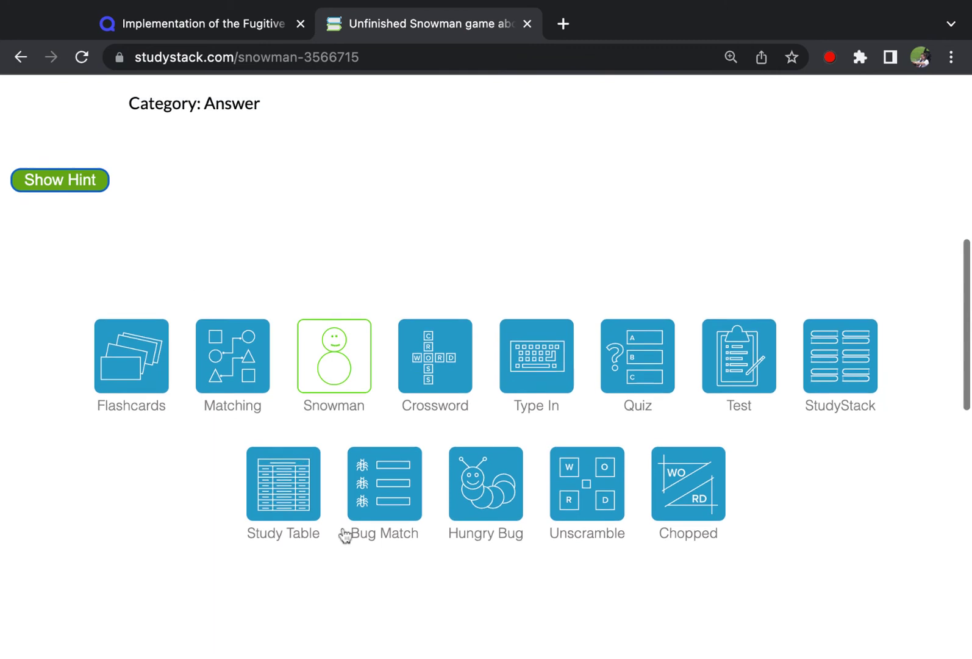